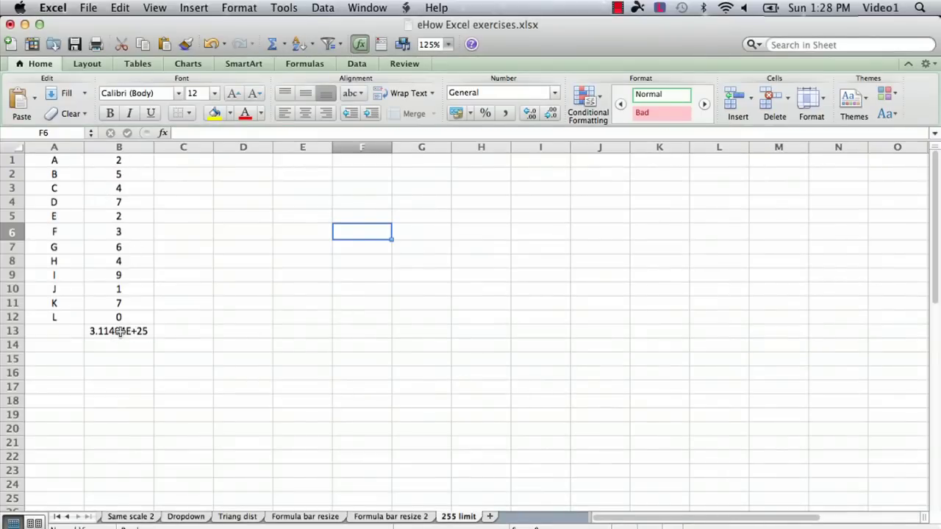
- Select B13 and enlarge the formula bar to show its entire long formula
{"action": "left_click", "coordinate": [119, 332]}
{"action": "left_click_drag", "start_coordinate": [248, 141], "coordinate": [244, 212]}
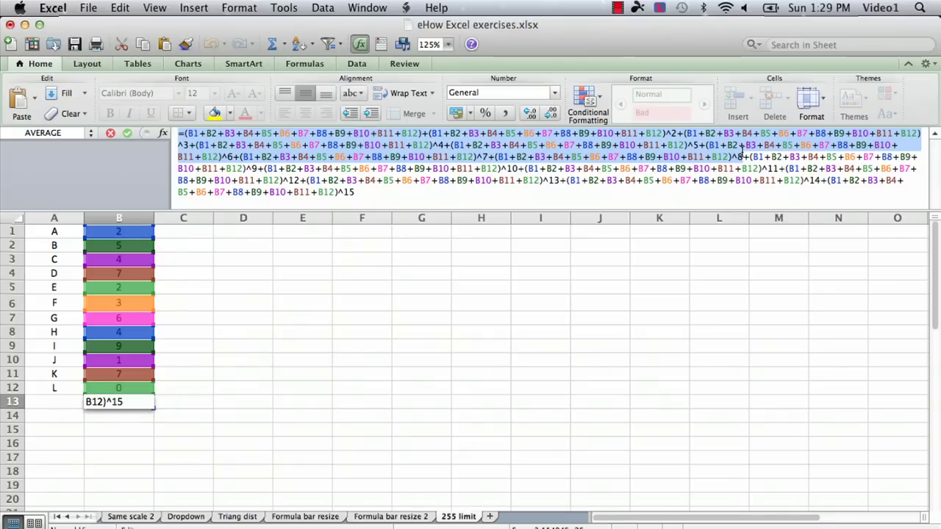
- Copy the formula's first part through the ^8 term into D1, giving 3.98597E+13
{"action": "left_click", "coordinate": [120, 8]}
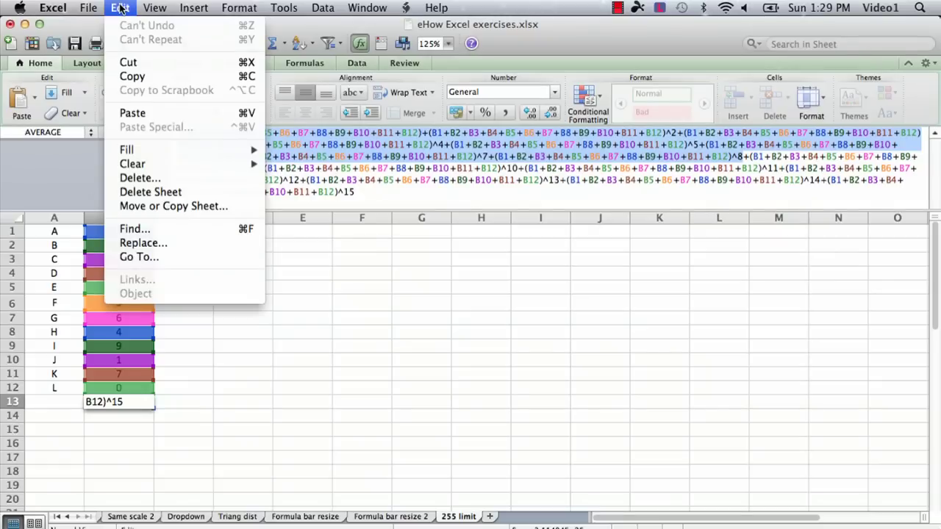
{"action": "left_click", "coordinate": [129, 80]}
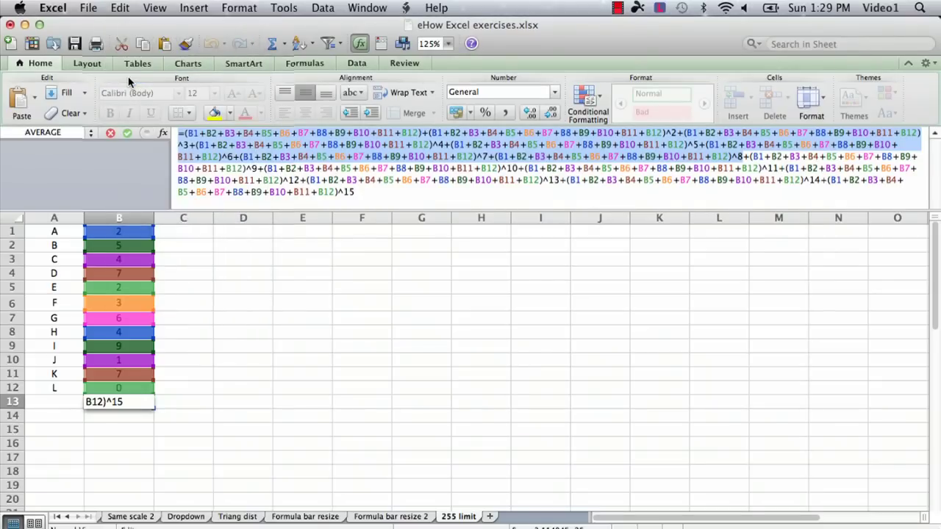
{"action": "left_click", "coordinate": [110, 135]}
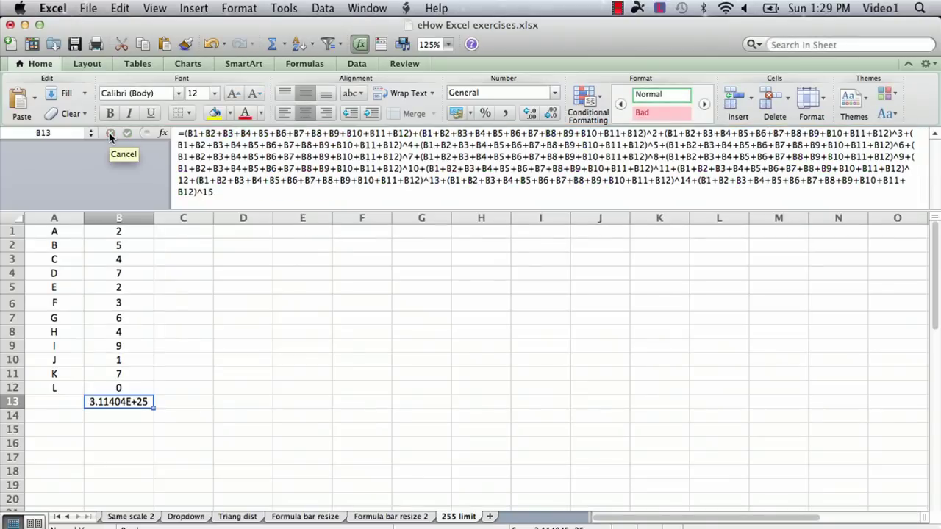
{"action": "left_click", "coordinate": [233, 233]}
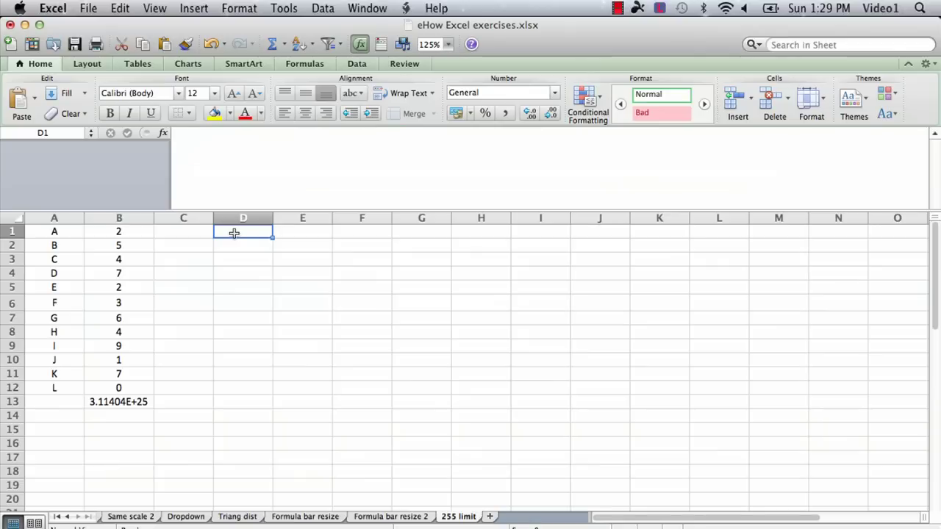
{"action": "left_click", "coordinate": [206, 141]}
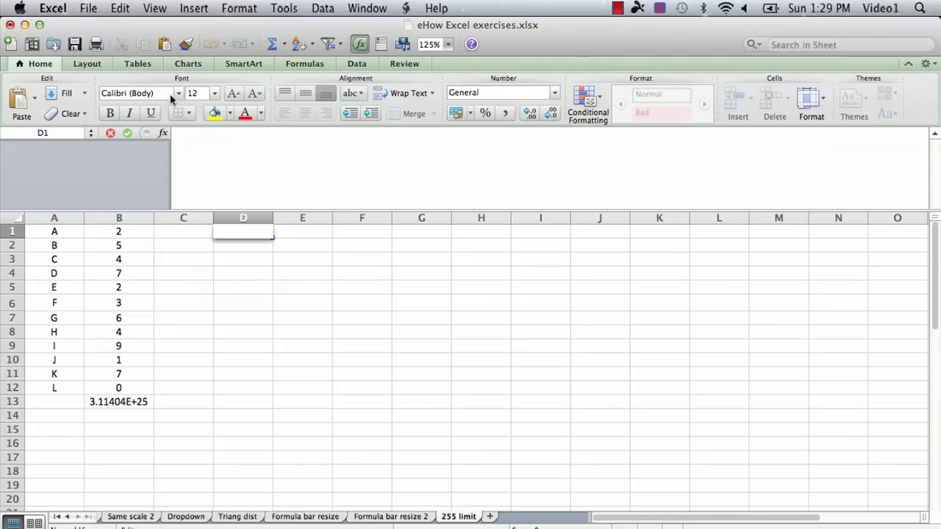
{"action": "left_click", "coordinate": [119, 8]}
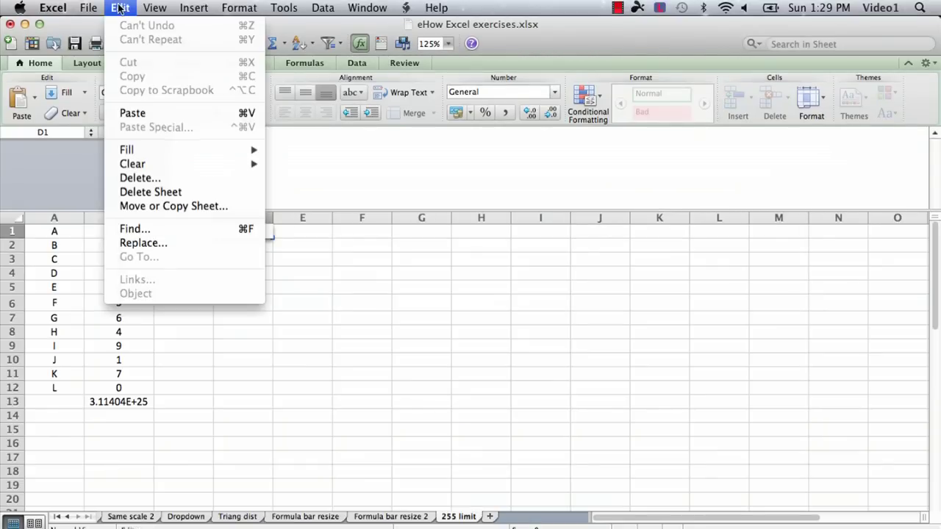
{"action": "left_click", "coordinate": [131, 112]}
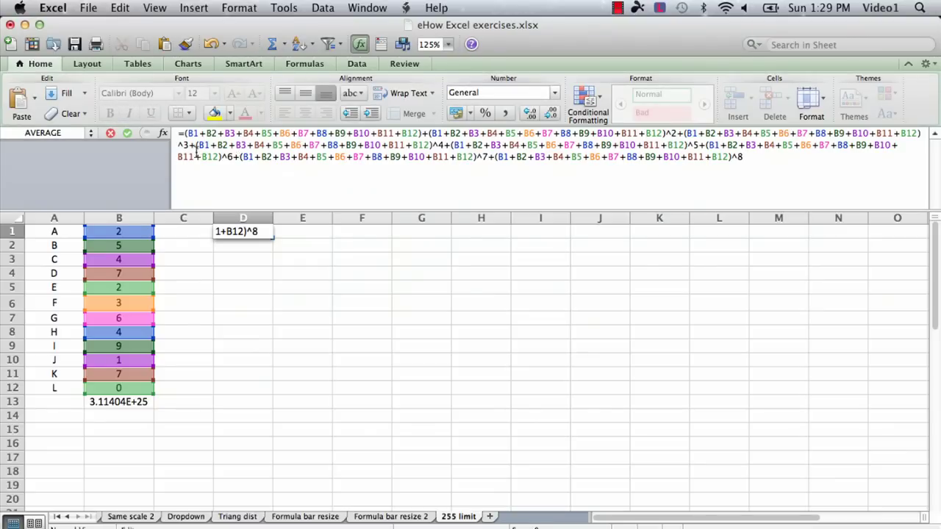
{"action": "key", "text": "Return"}
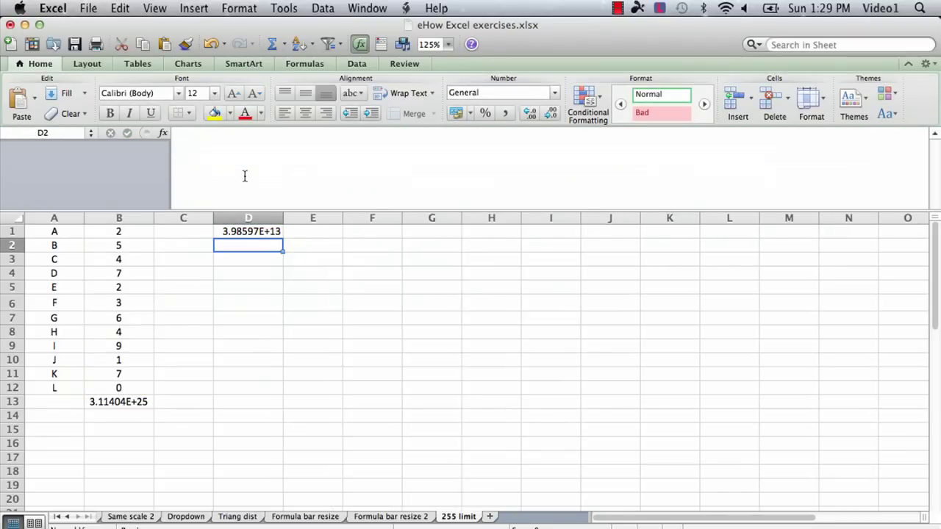
- Copy the ^9 through ^15 terms from B13's formula, leaving B13 unchanged
{"action": "left_click", "coordinate": [247, 231]}
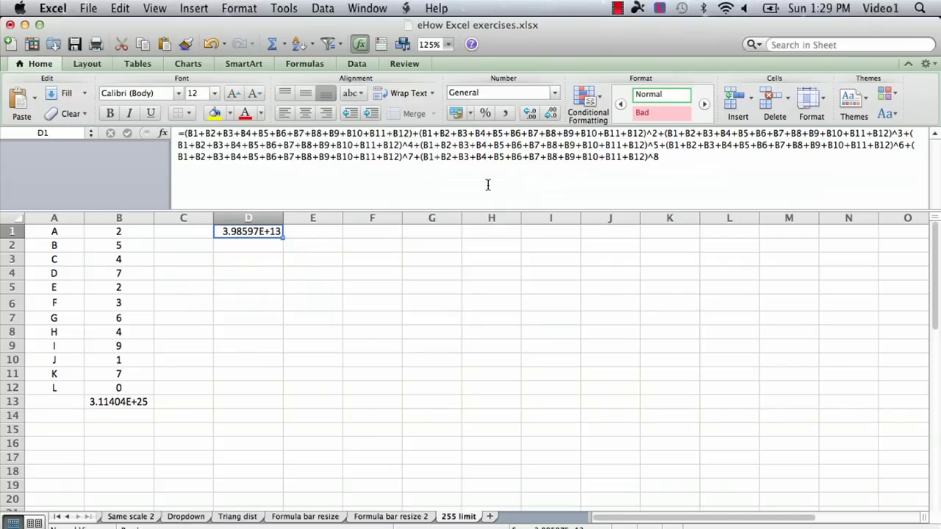
{"action": "left_click", "coordinate": [259, 246]}
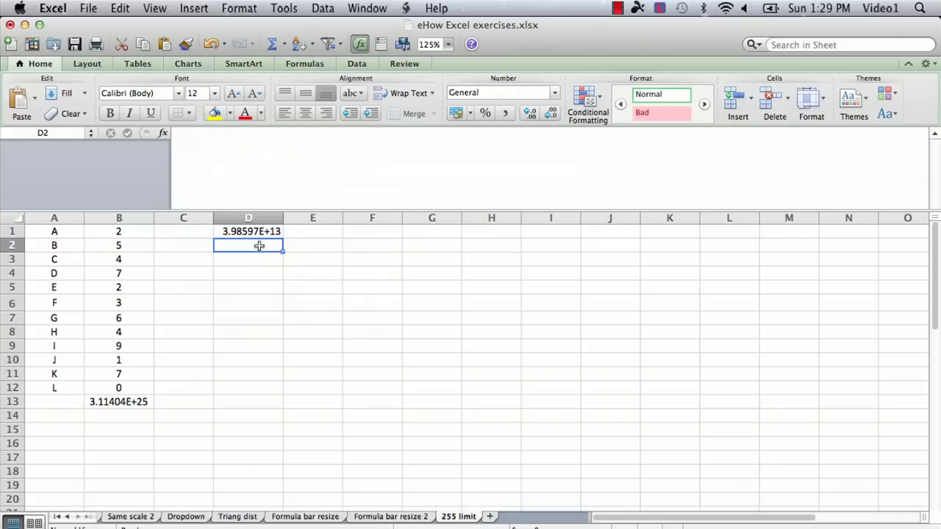
{"action": "left_click", "coordinate": [122, 234]}
{"action": "left_click", "coordinate": [125, 401]}
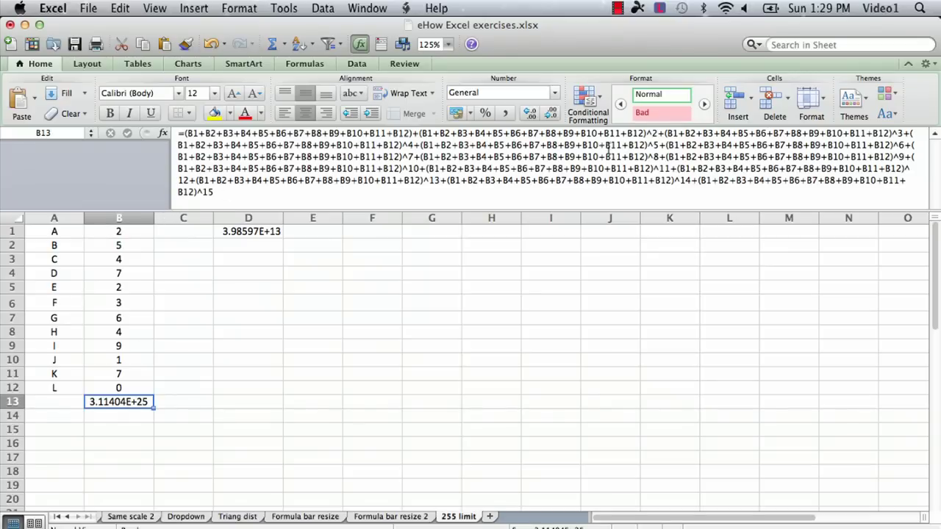
{"action": "left_click", "coordinate": [667, 153]}
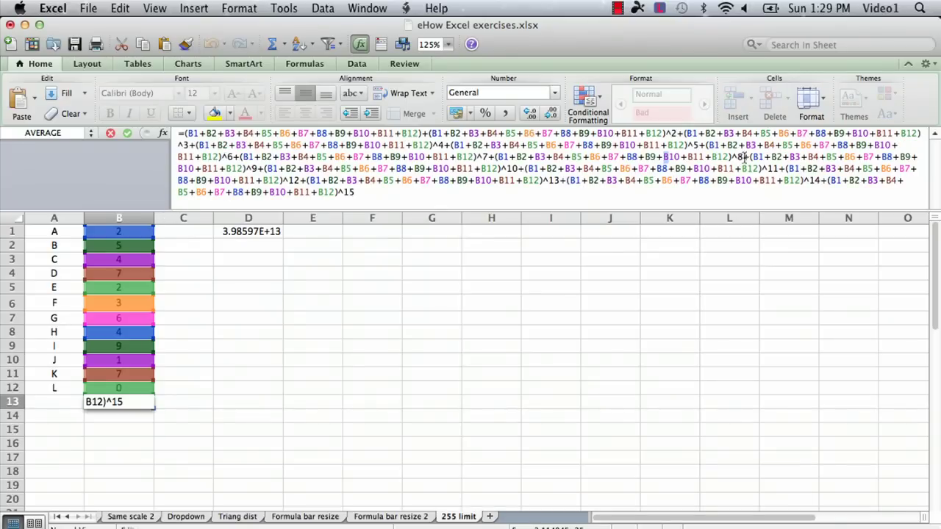
{"action": "left_click_drag", "start_coordinate": [751, 157], "coordinate": [759, 195]}
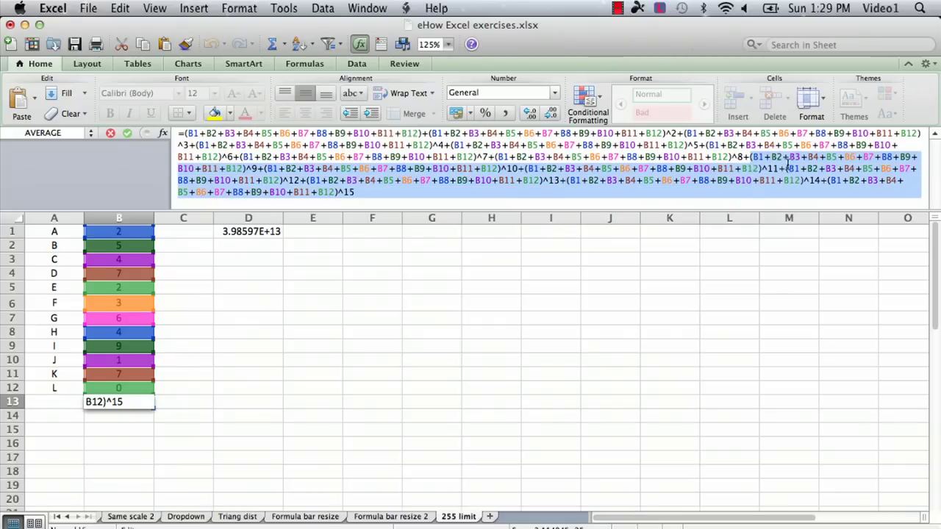
{"action": "left_click", "coordinate": [121, 8]}
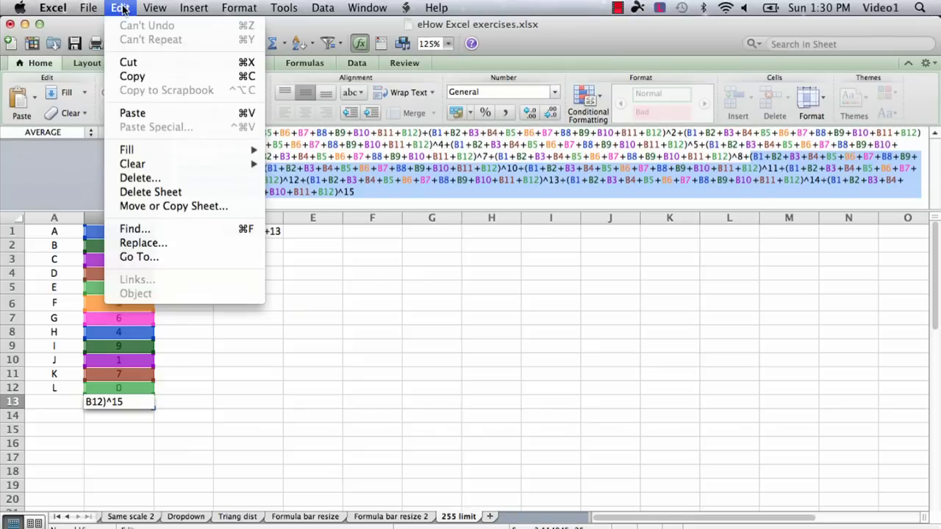
{"action": "left_click", "coordinate": [131, 77]}
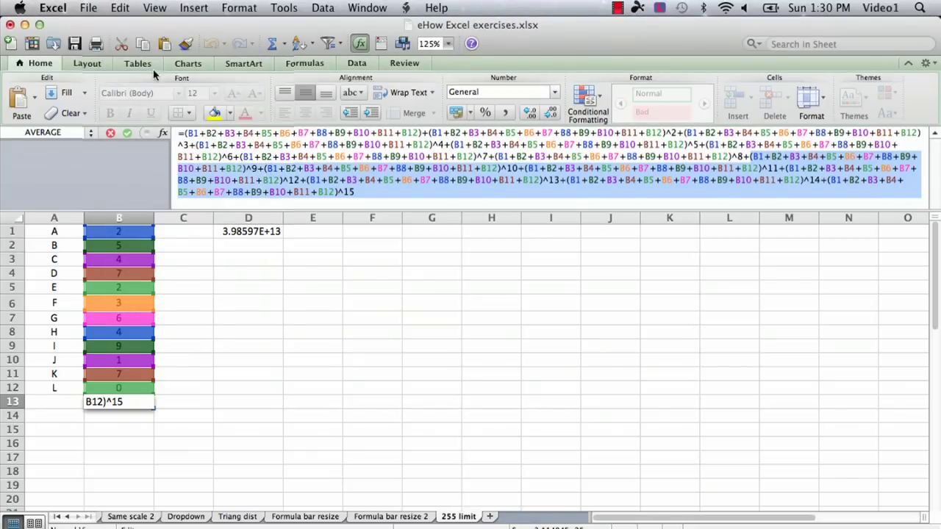
{"action": "left_click", "coordinate": [111, 135]}
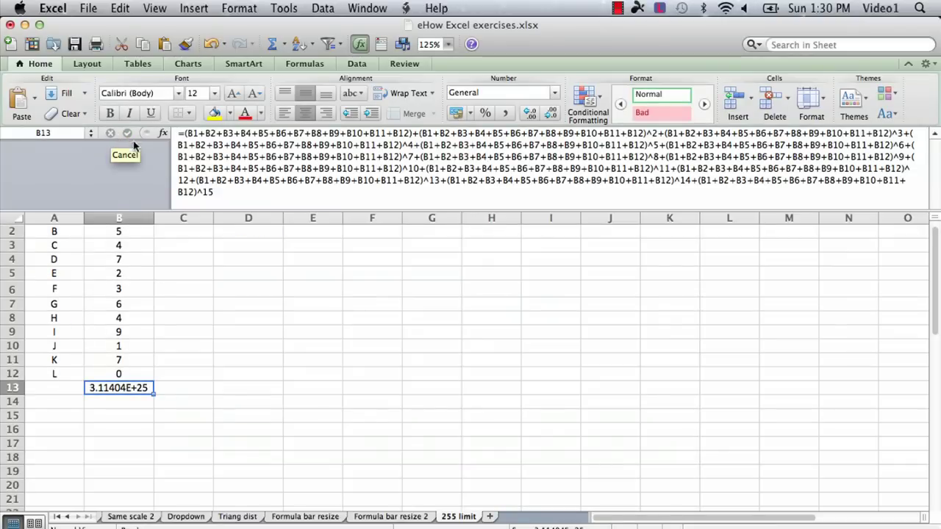
- Enter = in D2 and paste the copied terms after it, giving 3.11404E+25
{"action": "left_click", "coordinate": [245, 246]}
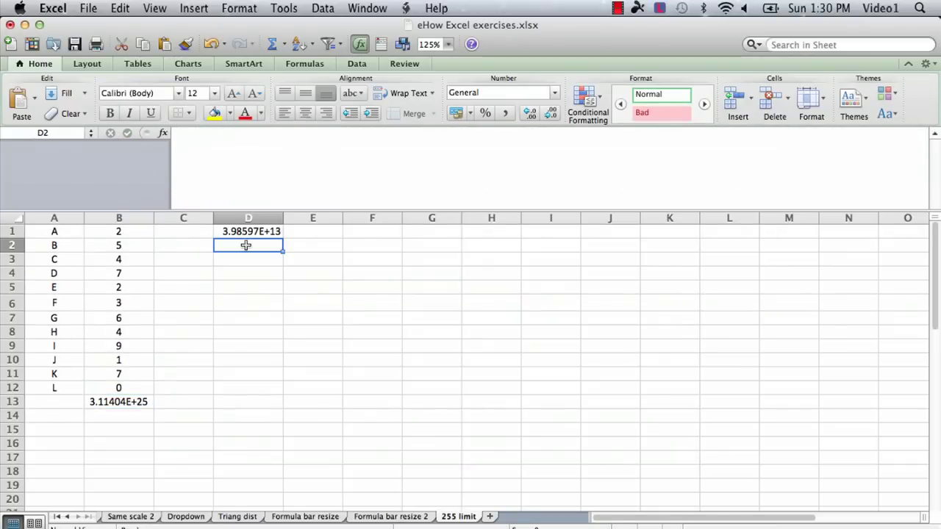
{"action": "left_click", "coordinate": [205, 143]}
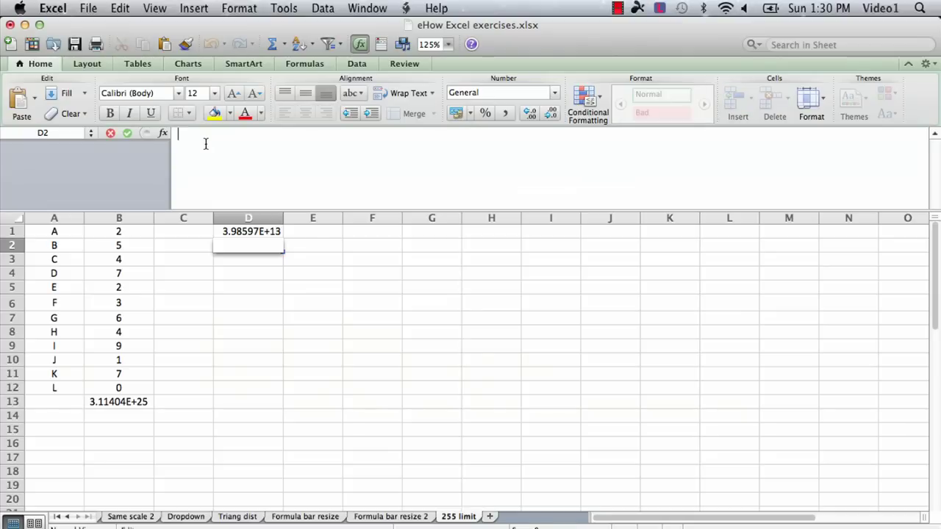
{"action": "type", "text": "="}
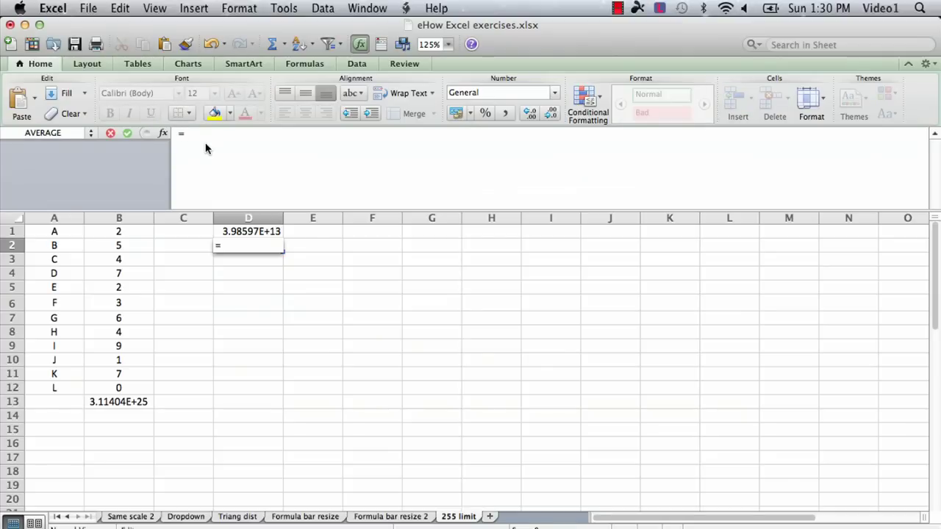
{"action": "left_click", "coordinate": [120, 8]}
{"action": "left_click", "coordinate": [132, 113]}
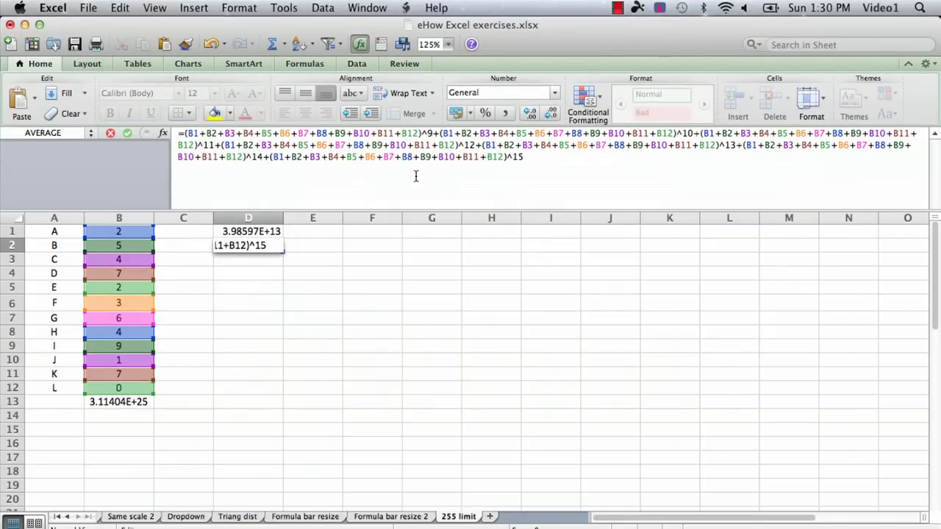
{"action": "key", "text": "Return"}
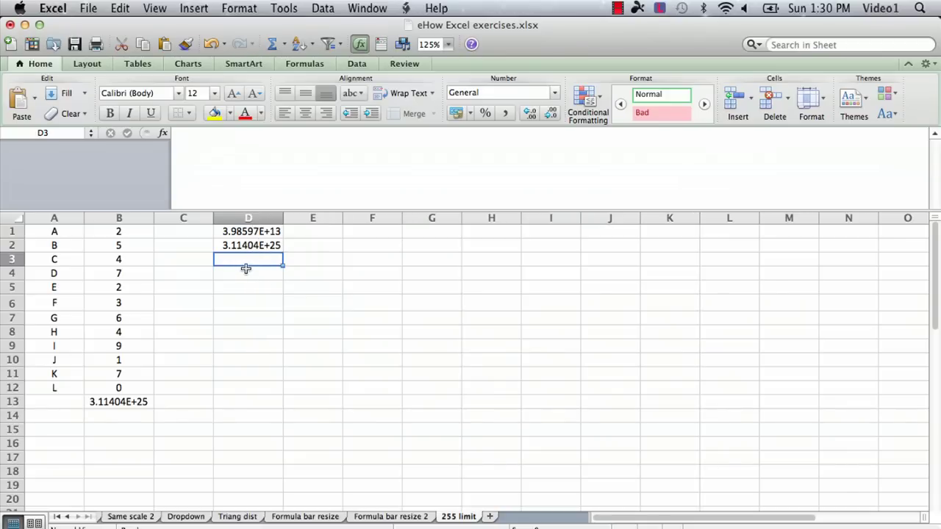
- Enter =D1+D2 in D3, returning 3.11404E+25, and compare it with B13
{"action": "type", "text": "="}
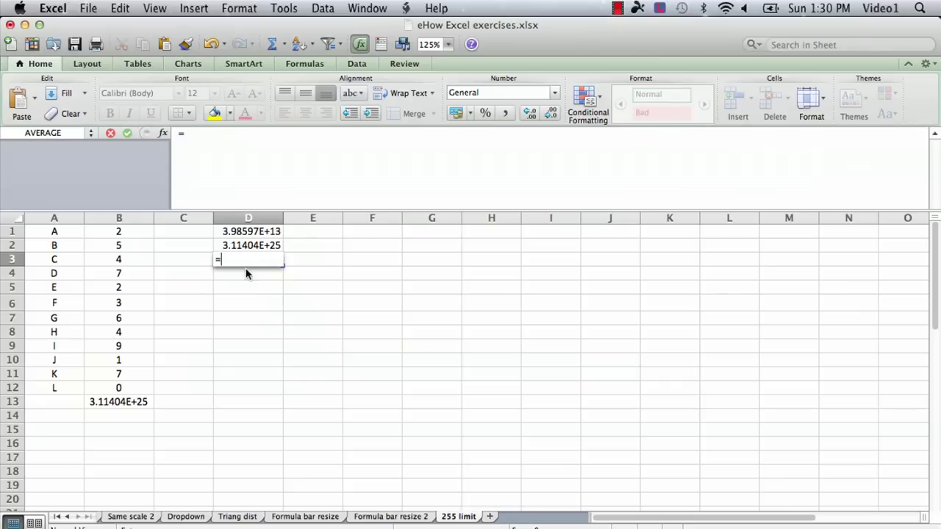
{"action": "left_click", "coordinate": [236, 231]}
{"action": "type", "text": "+"}
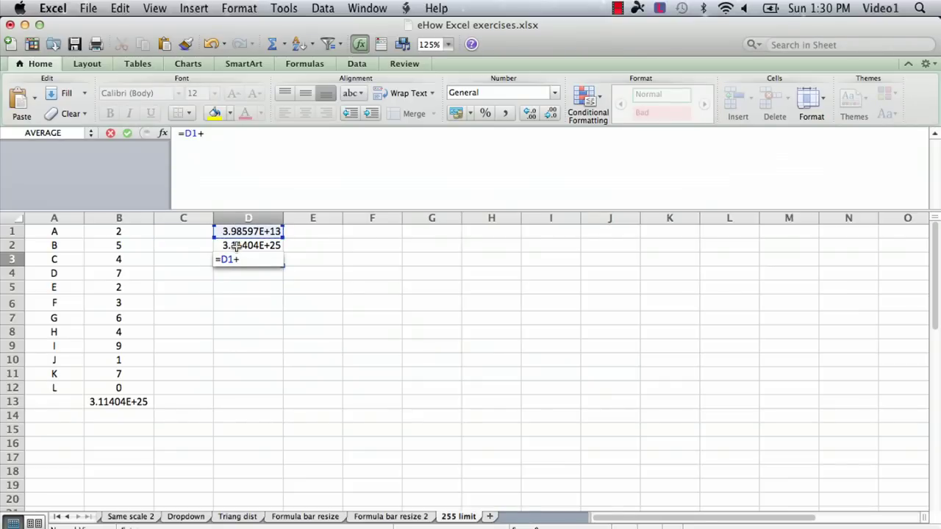
{"action": "left_click", "coordinate": [234, 246]}
{"action": "key", "text": "Return"}
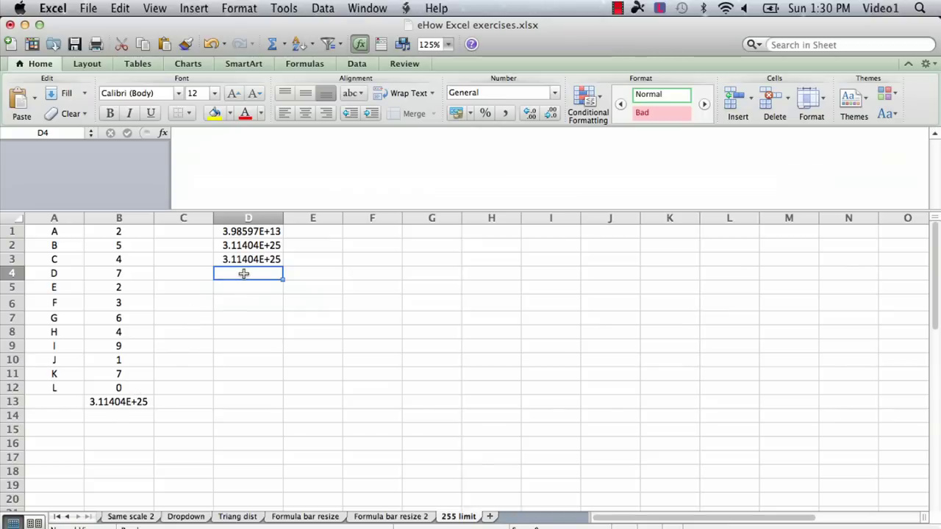
{"action": "left_click", "coordinate": [138, 401]}
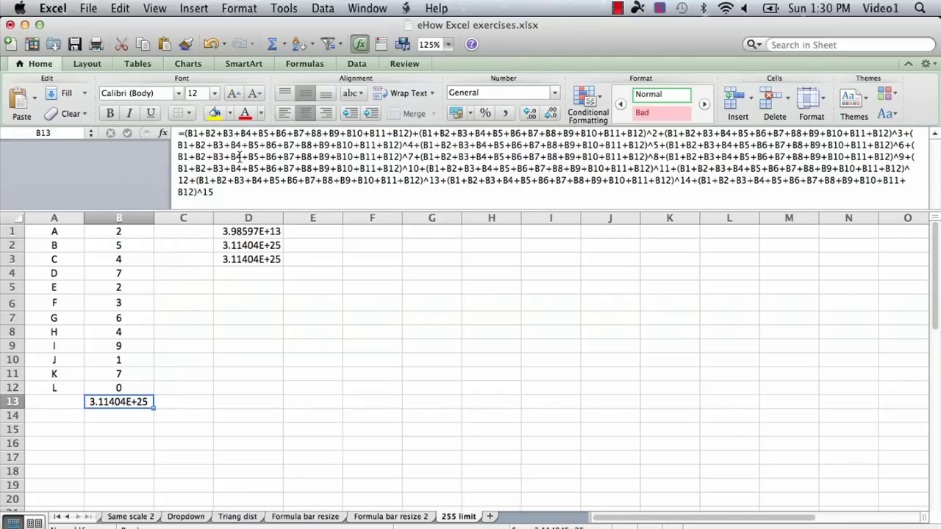
{"action": "left_click", "coordinate": [247, 232]}
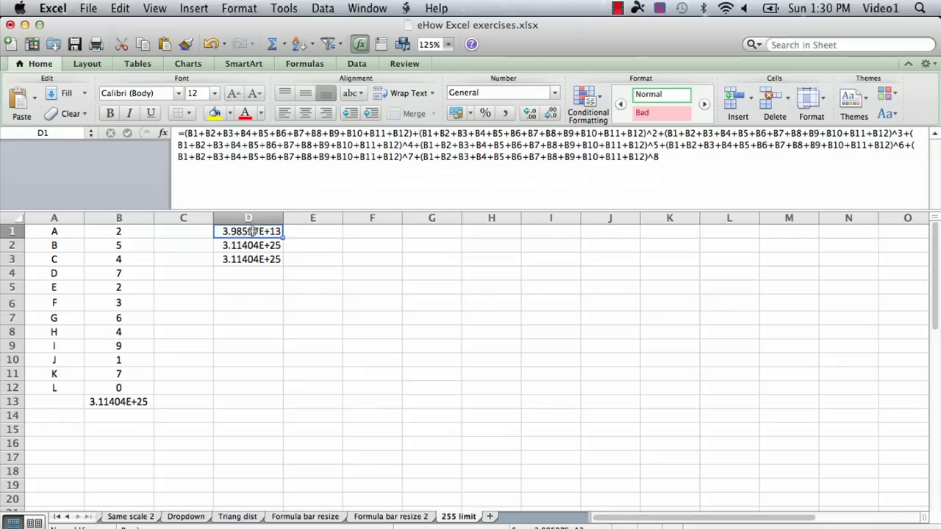
{"action": "left_click", "coordinate": [251, 247]}
{"action": "left_click", "coordinate": [254, 262]}
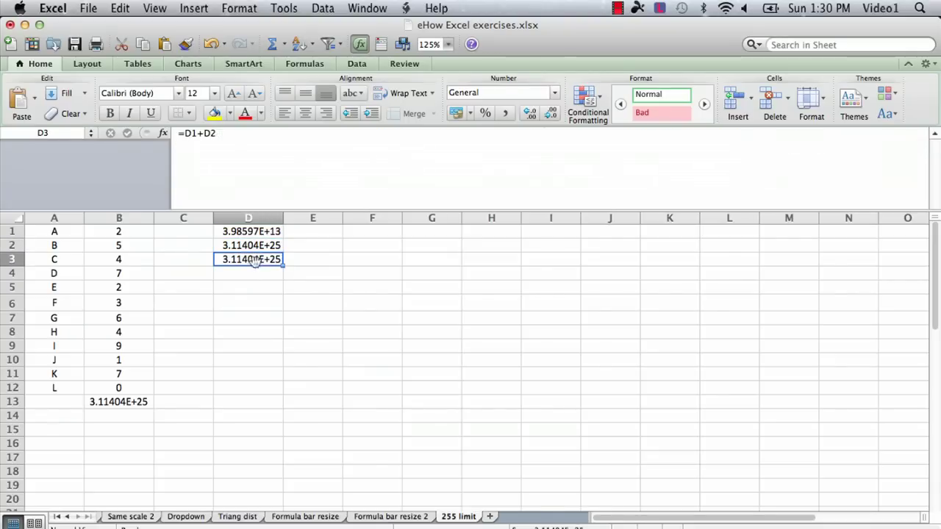